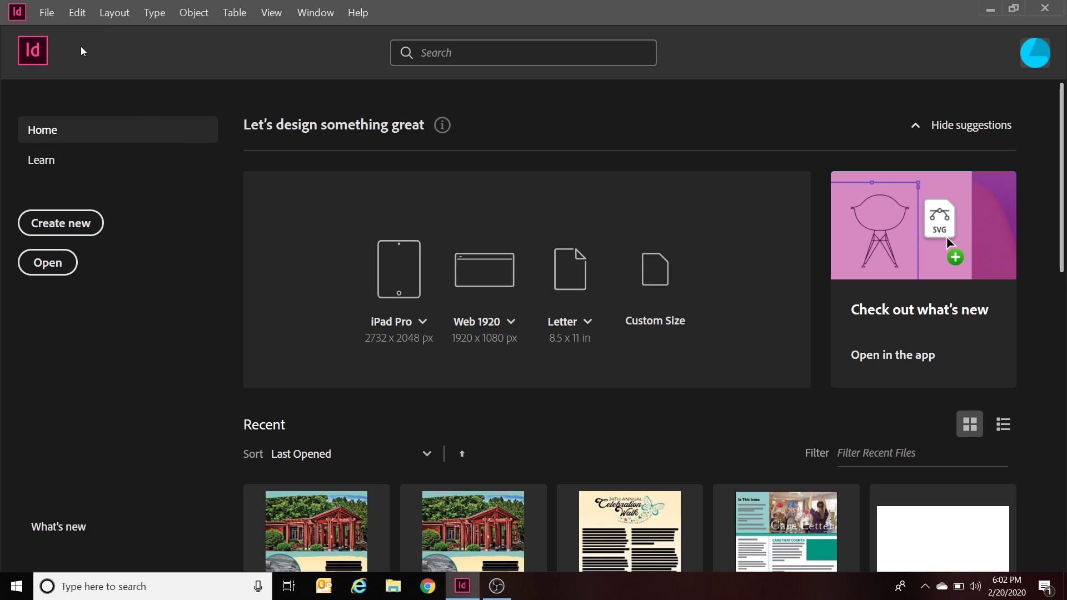
left_click(54, 21)
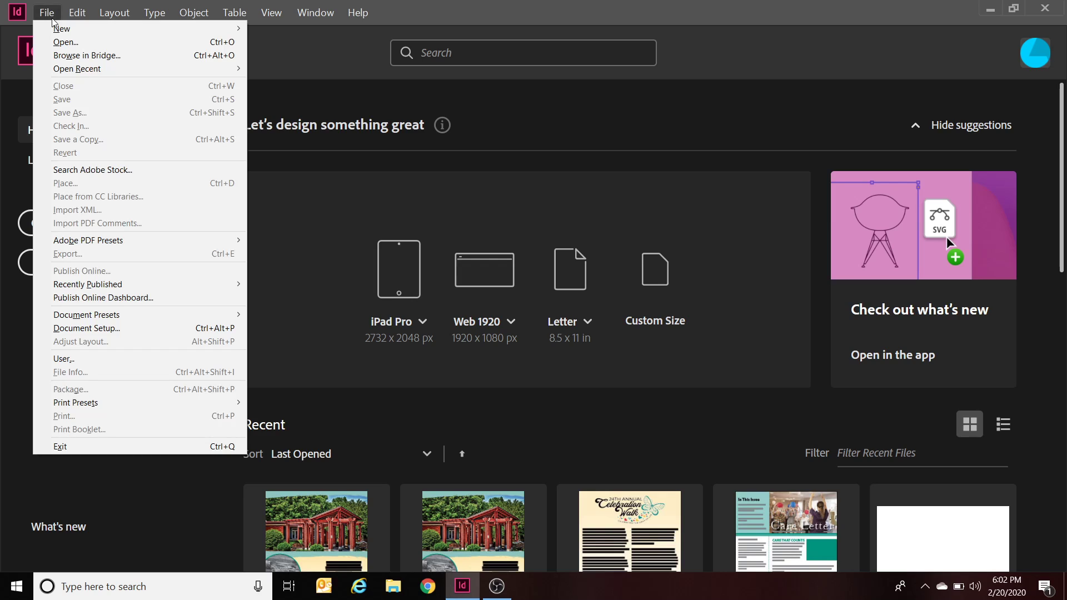
mouse_move(57, 29)
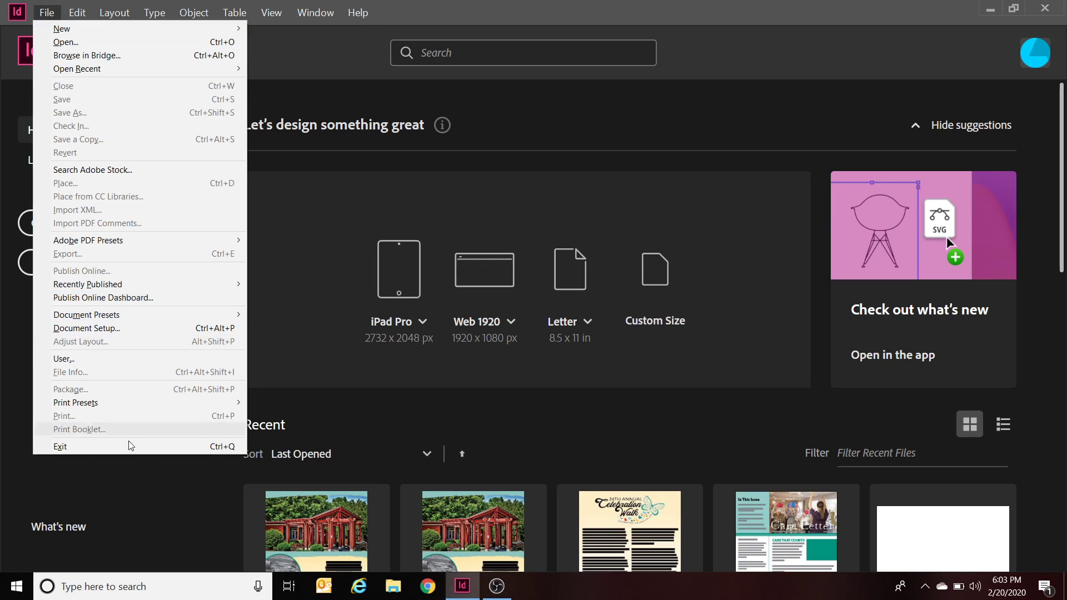
left_click(139, 500)
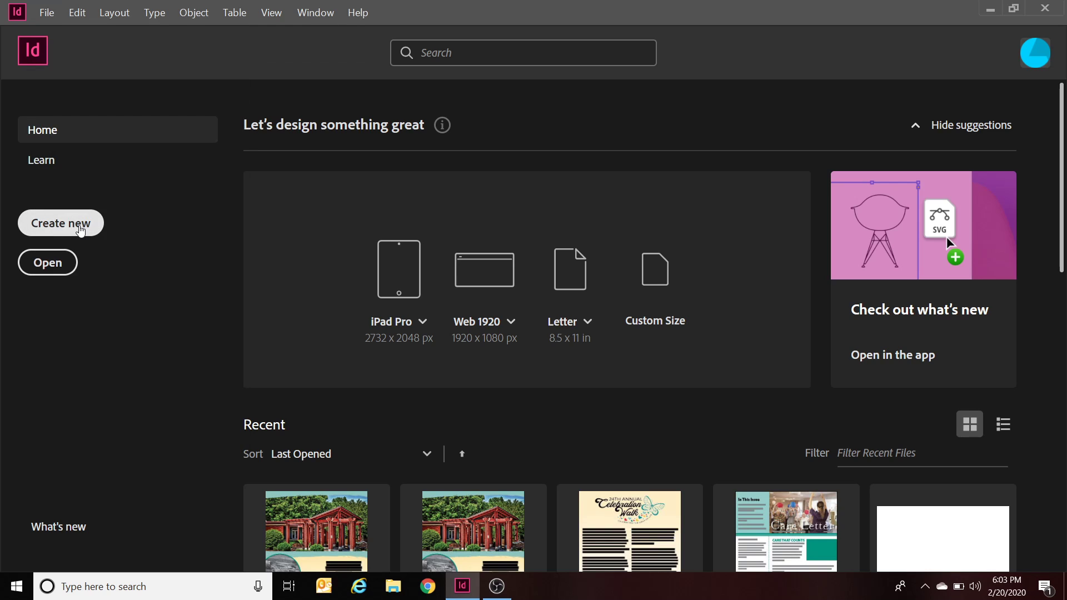
Start a new document and choose the Letter preset from the blank print presets.
left_click(79, 226)
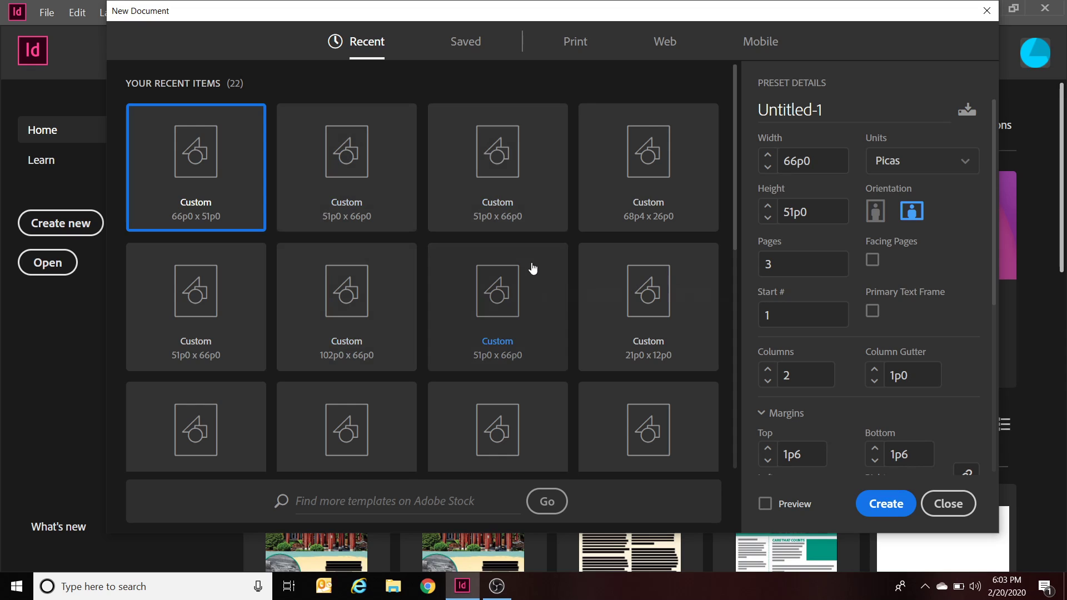
left_click(474, 53)
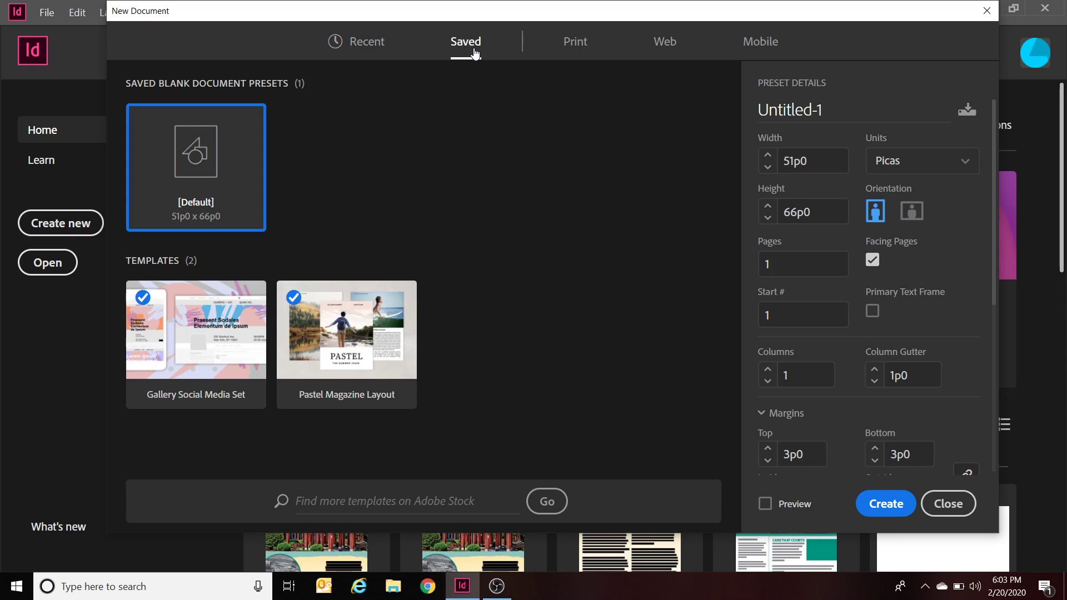
left_click(581, 52)
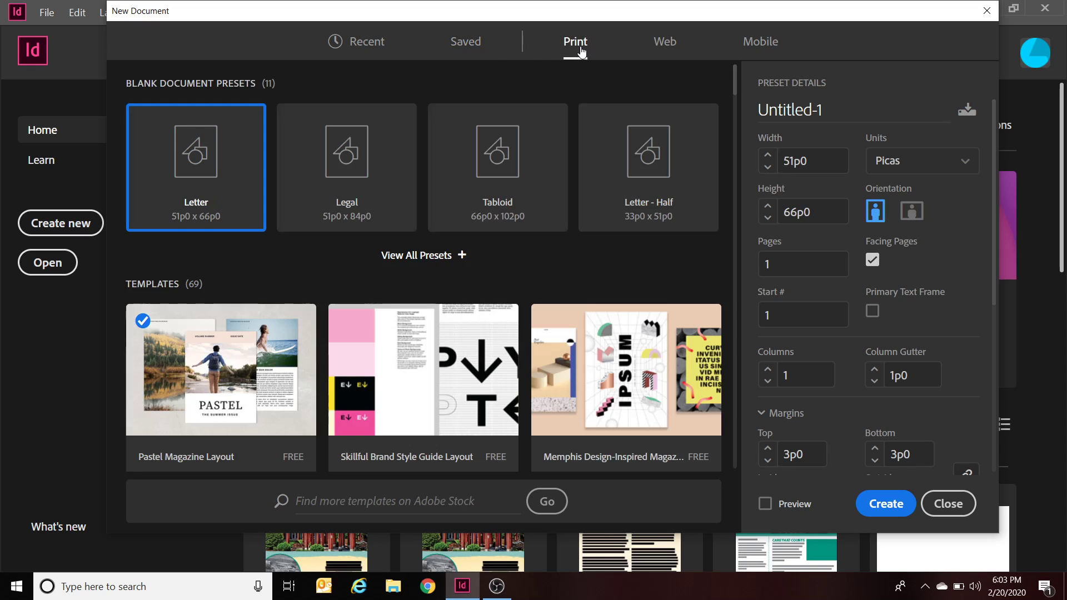
left_click(661, 42)
left_click(773, 43)
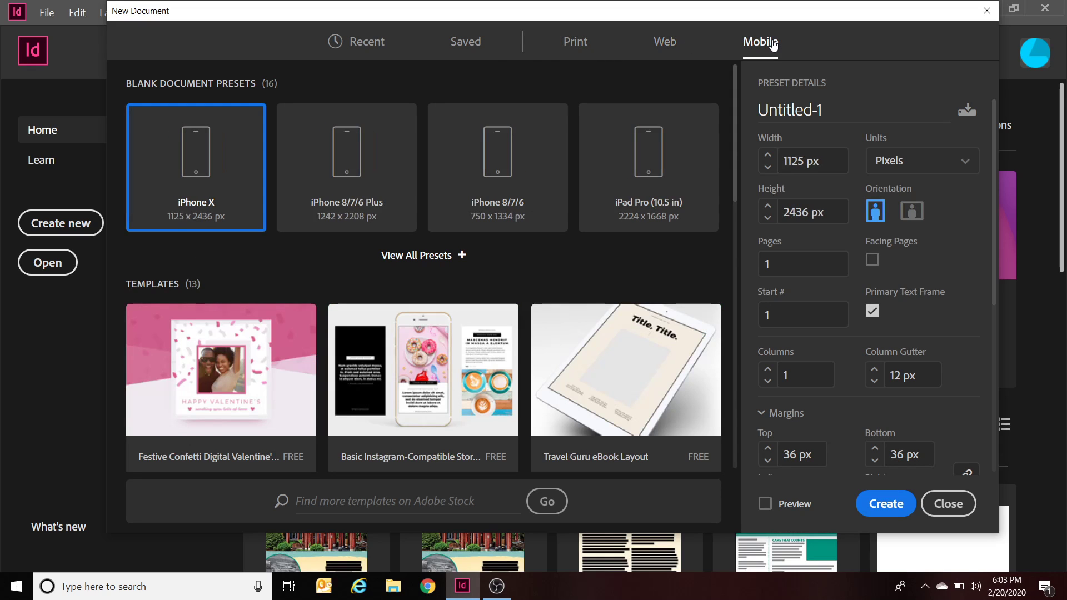
left_click(574, 50)
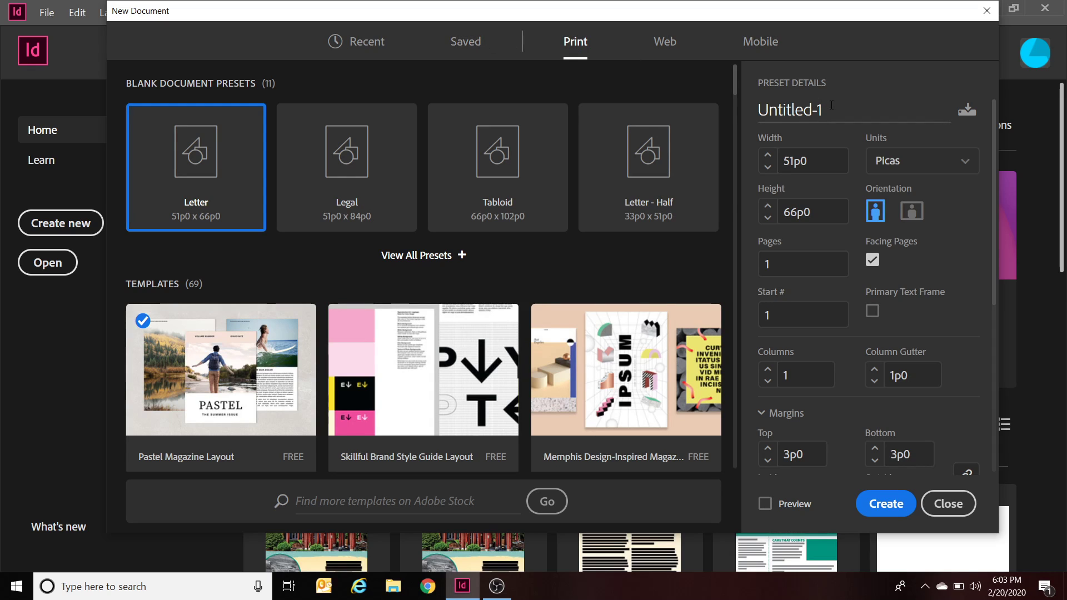
Name the new document Sample 1 and set its units to inches.
left_click(831, 105)
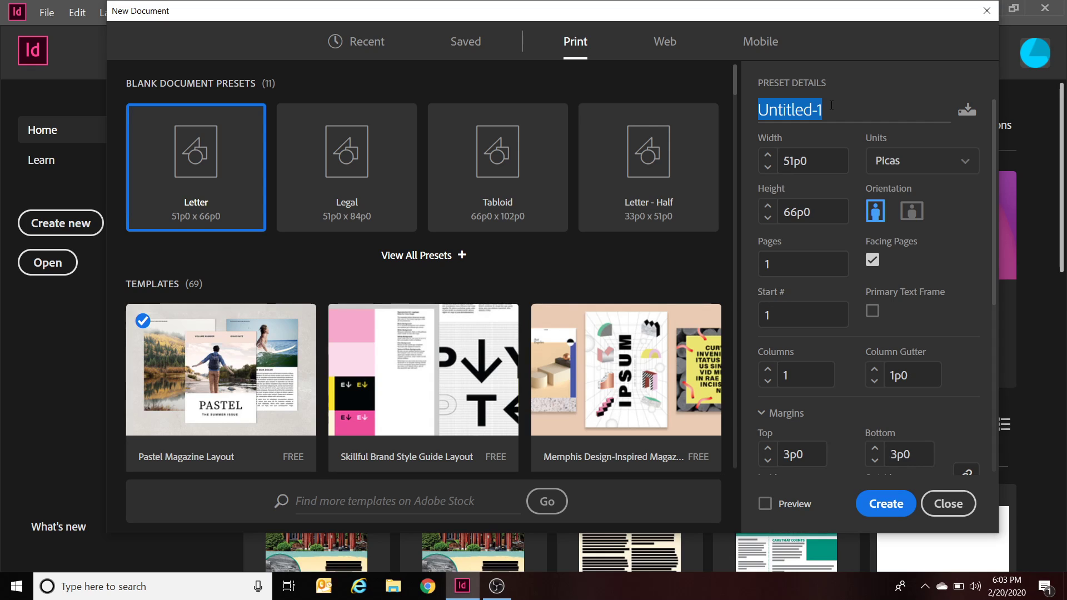
type("Sample 1")
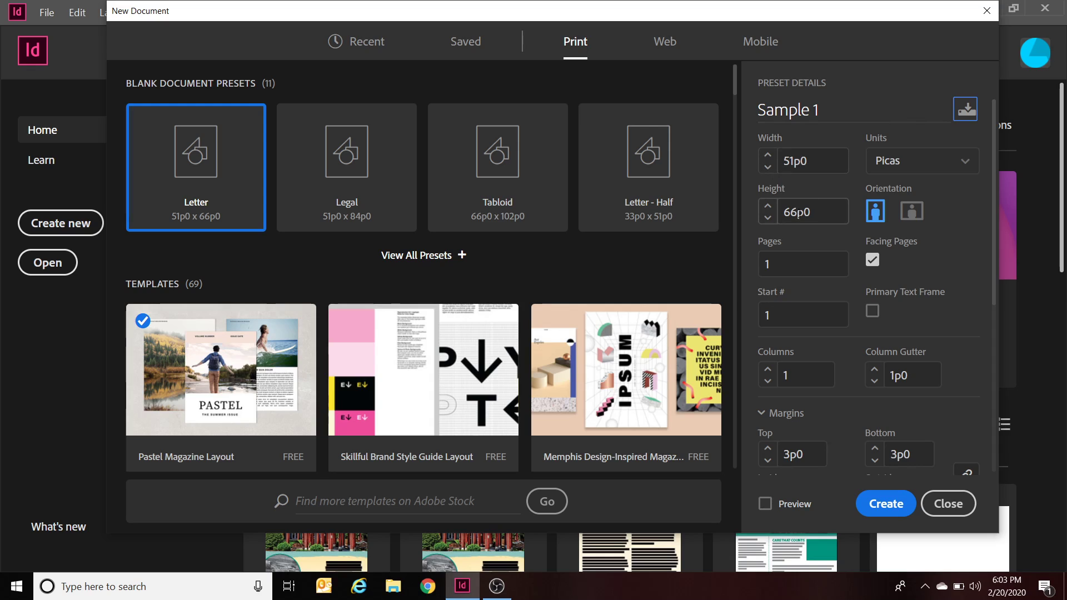
left_click(877, 174)
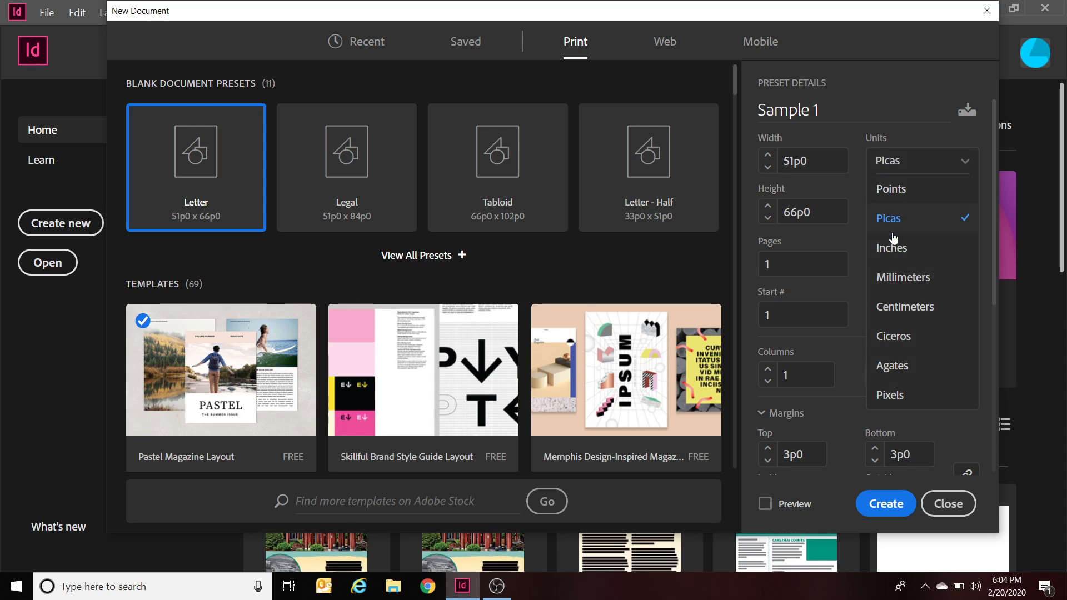
left_click(929, 249)
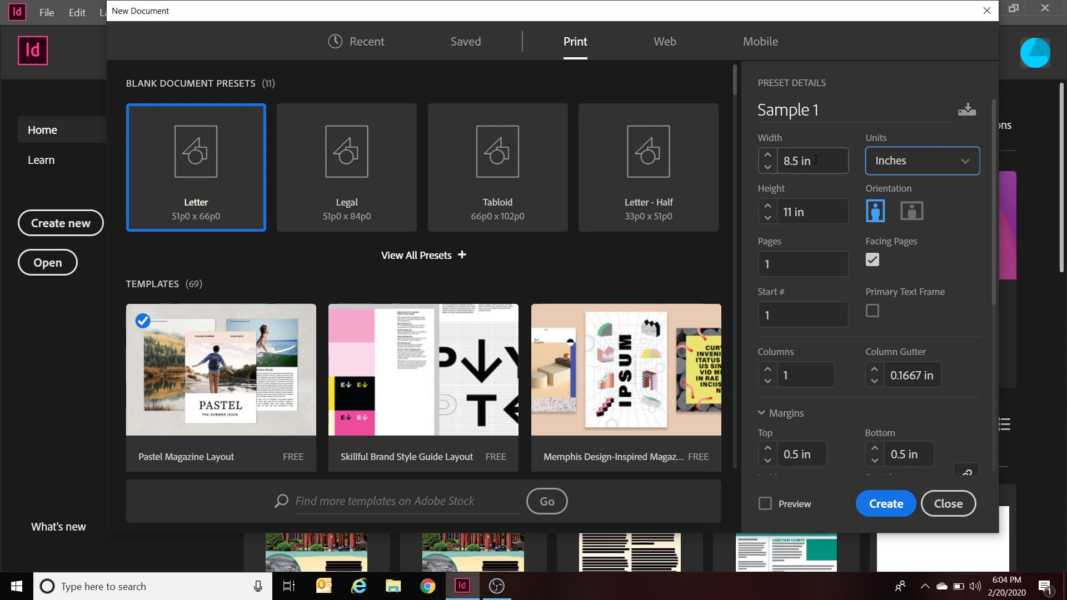
Set the document to portrait orientation with 3 pages and facing pages enabled.
left_click(824, 217)
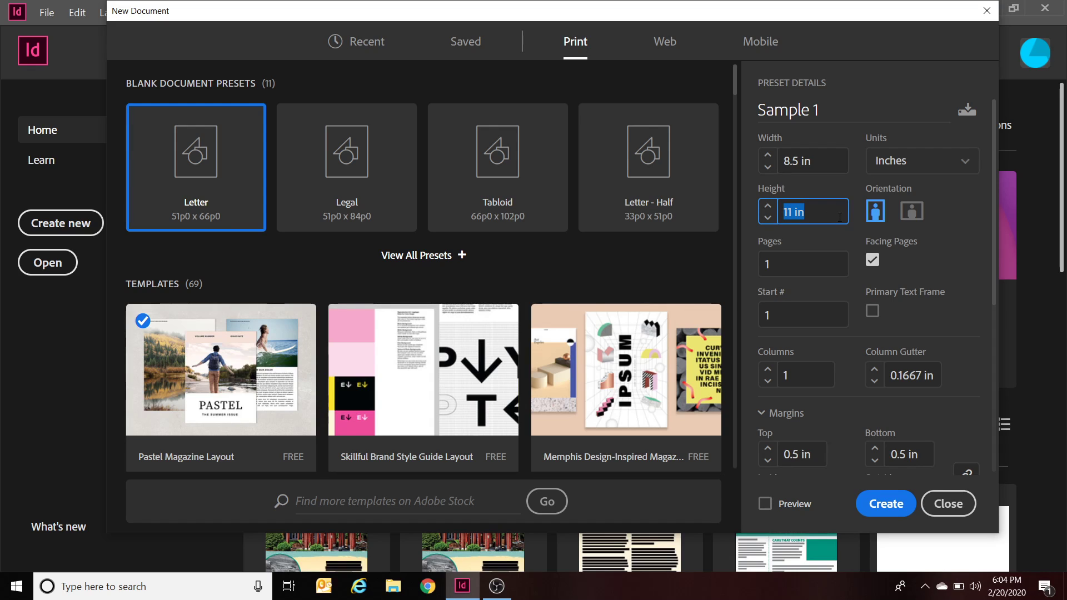
left_click(910, 217)
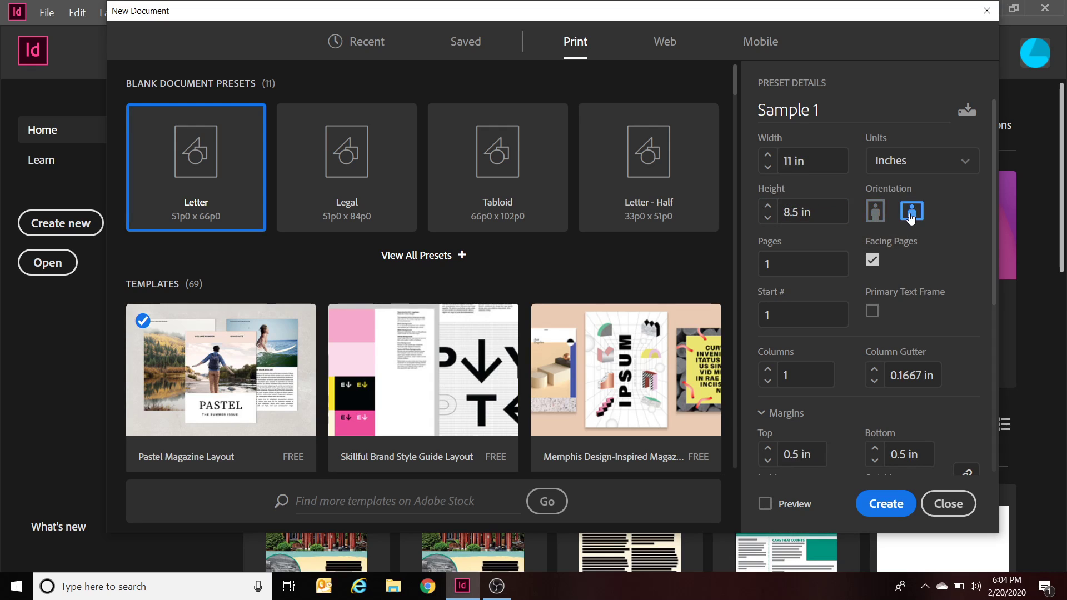
left_click(875, 211)
left_click(804, 267)
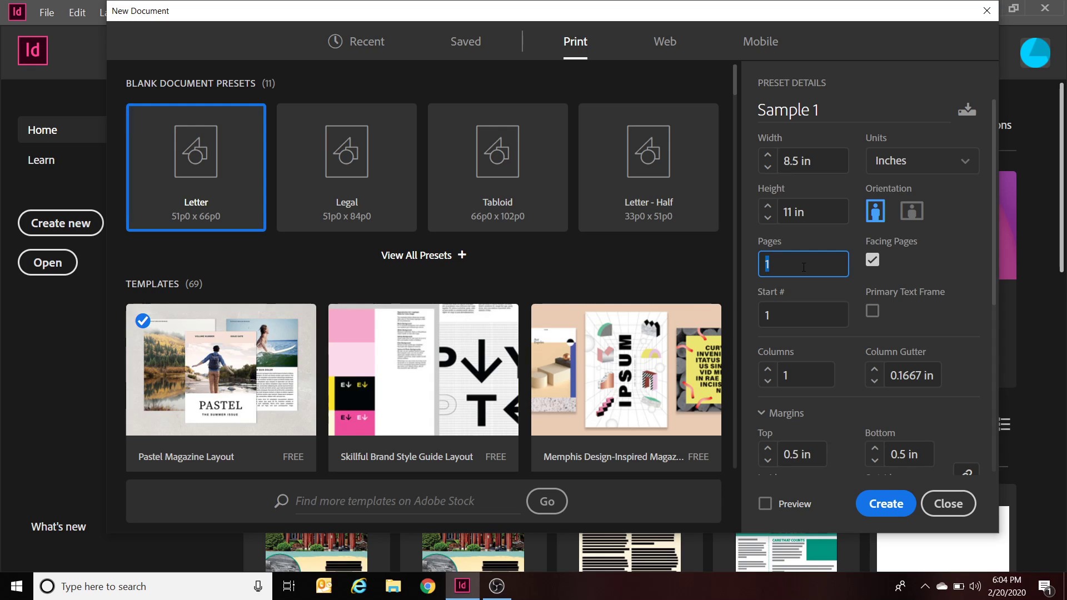
type("3")
left_click(872, 261)
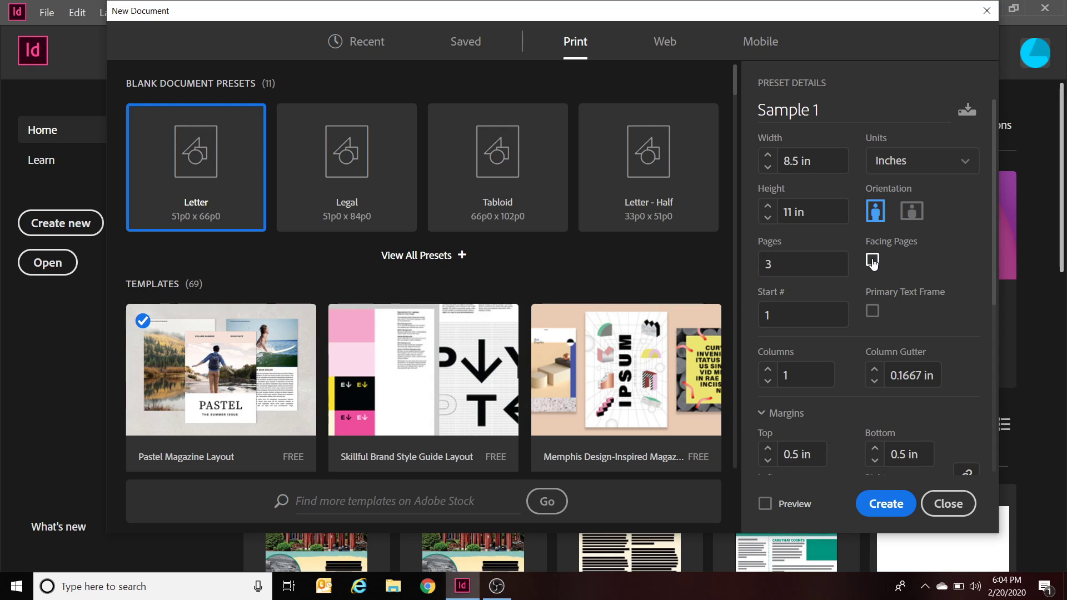
left_click(872, 261)
Set the page layout to 2 columns with a 0.25 in column gutter.
left_click(807, 309)
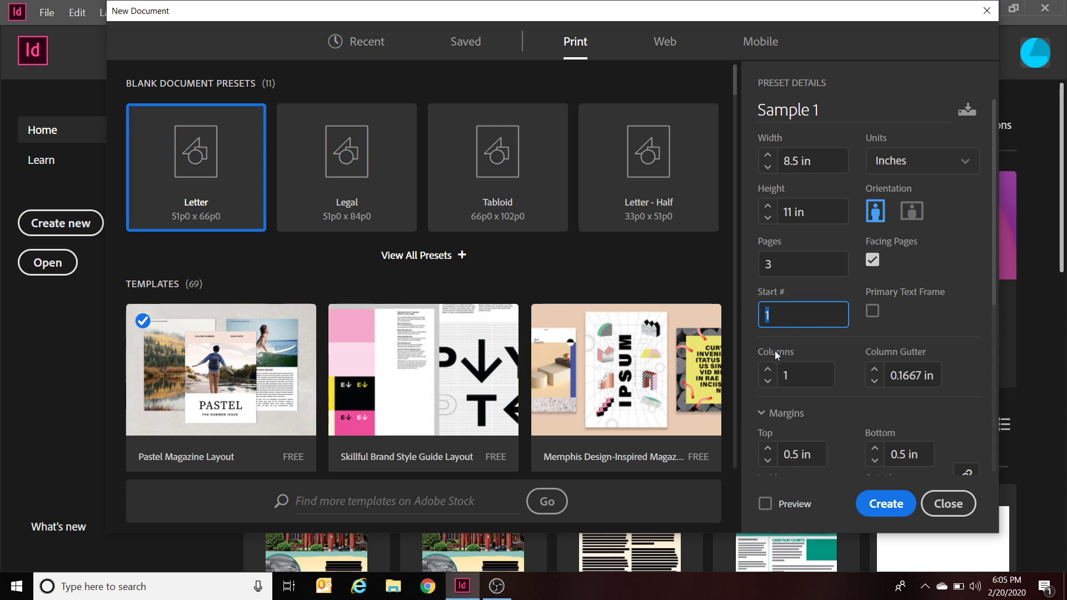
left_click(767, 370)
left_click(874, 372)
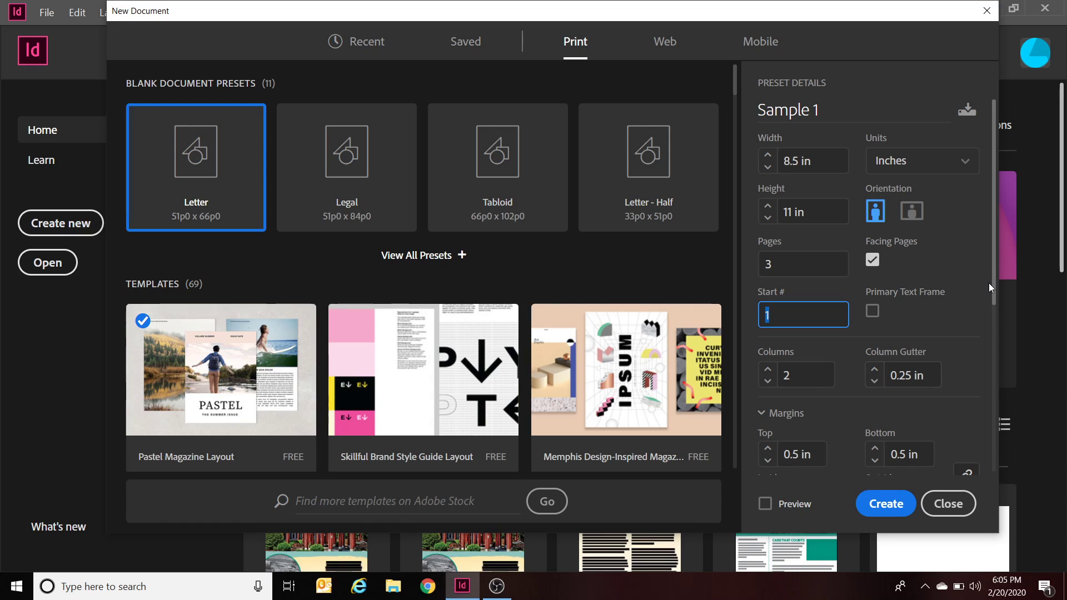
Set the linked page margins to 0.125 in on all four sides.
left_click_drag(995, 281, 989, 361)
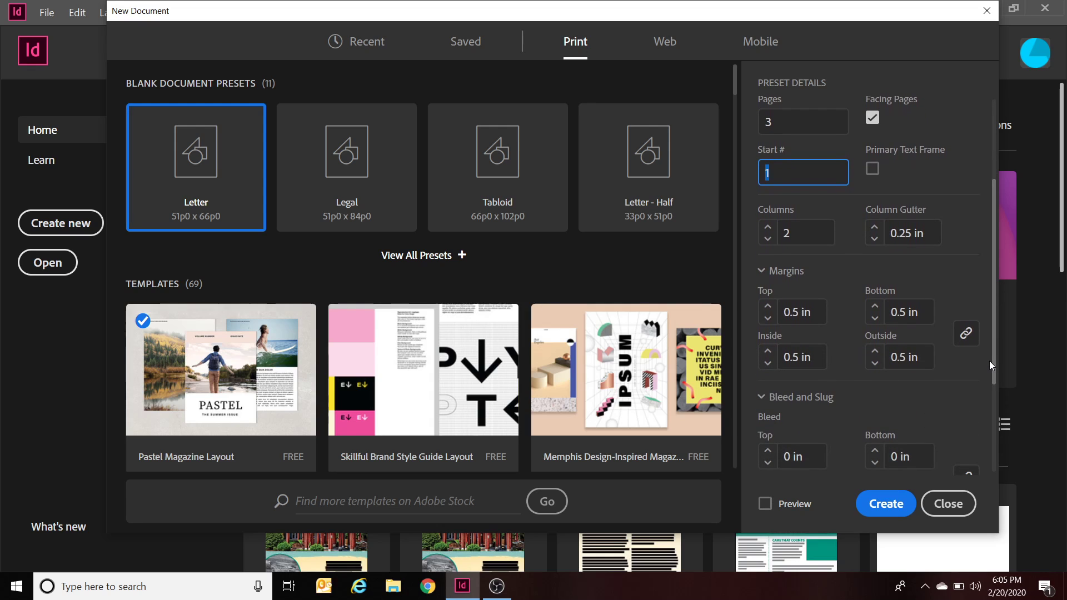
left_click(817, 313)
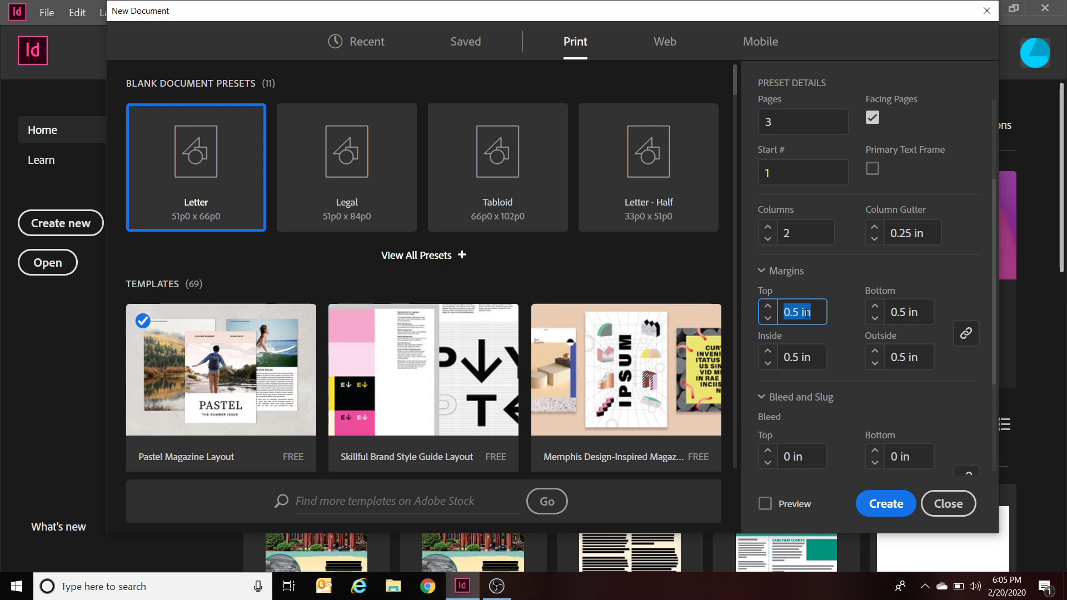
left_click(767, 318)
left_click(767, 318)
left_click(767, 318)
left_click(767, 318)
left_click(769, 308)
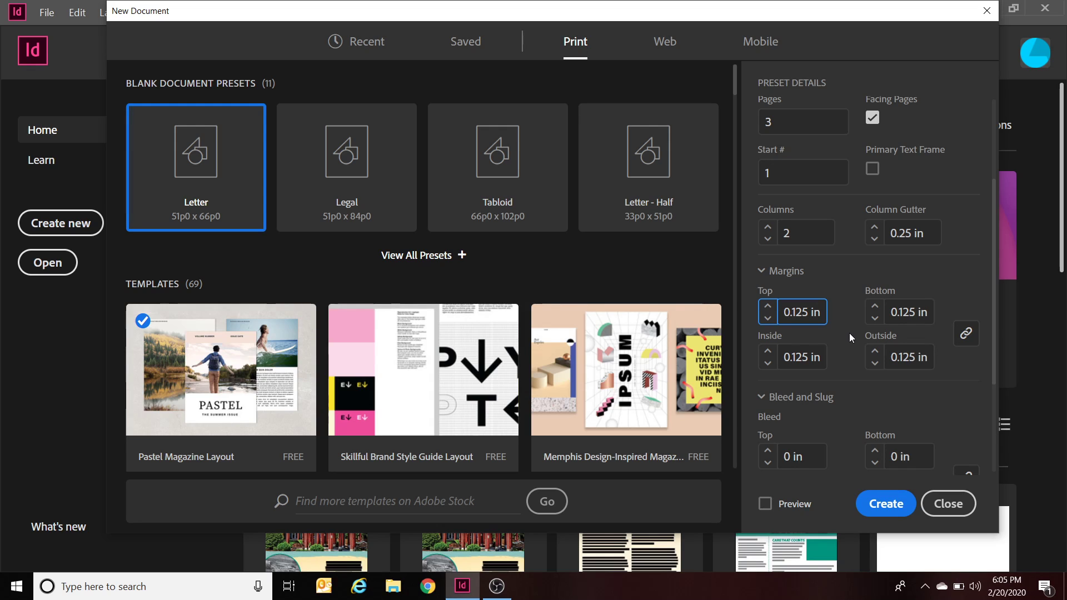
Set the bleed to 0.125 in on all four sides.
left_click_drag(995, 269, 997, 332)
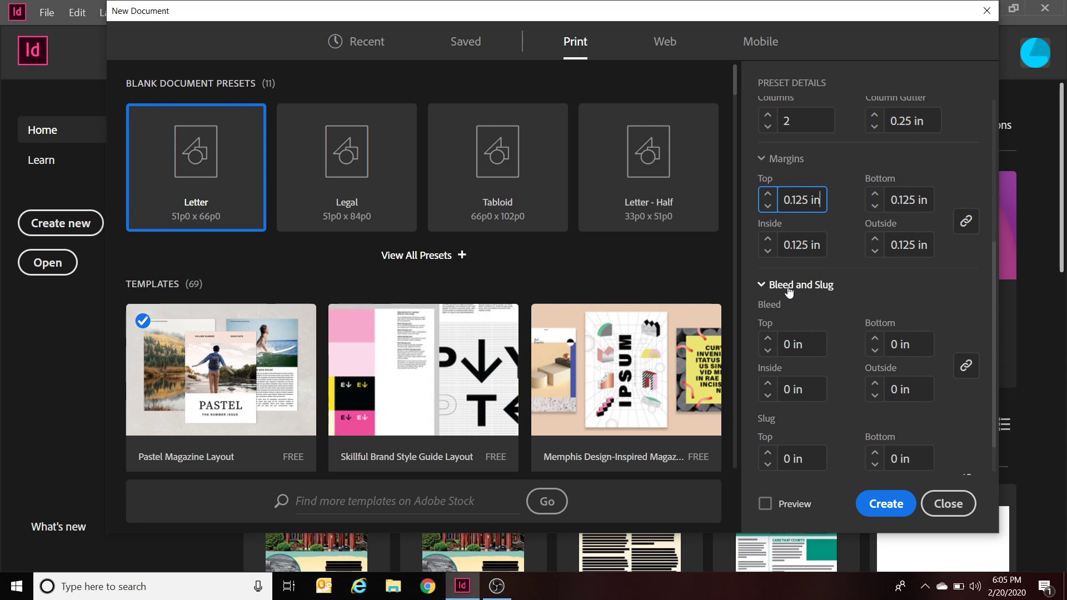
left_click(767, 340)
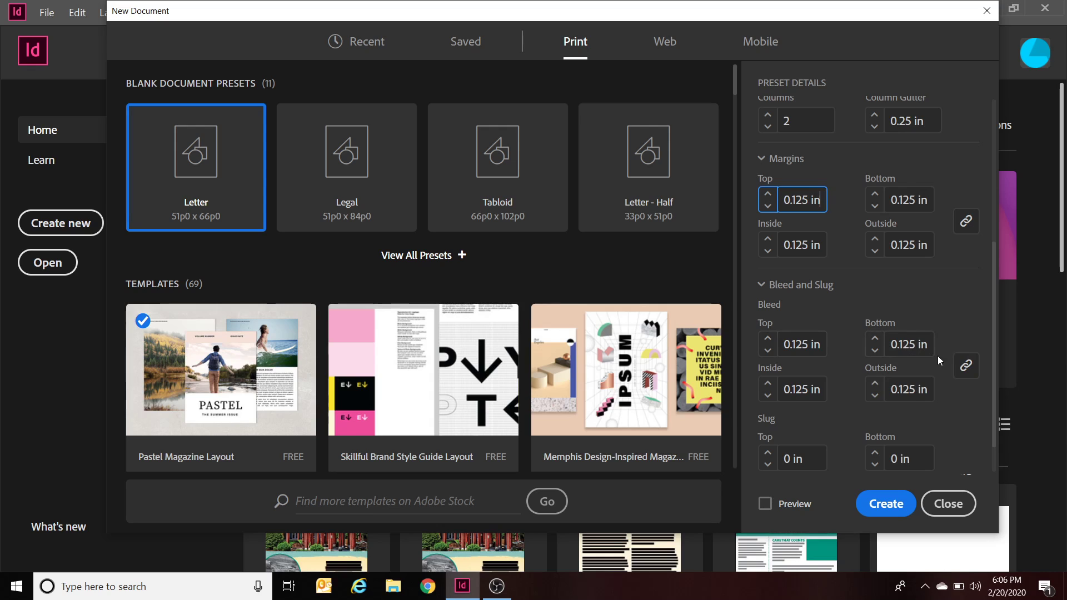
Try a separate bottom bleed of 0 in, then restore the linked 0.125 in bleed.
left_click(966, 365)
left_click(873, 354)
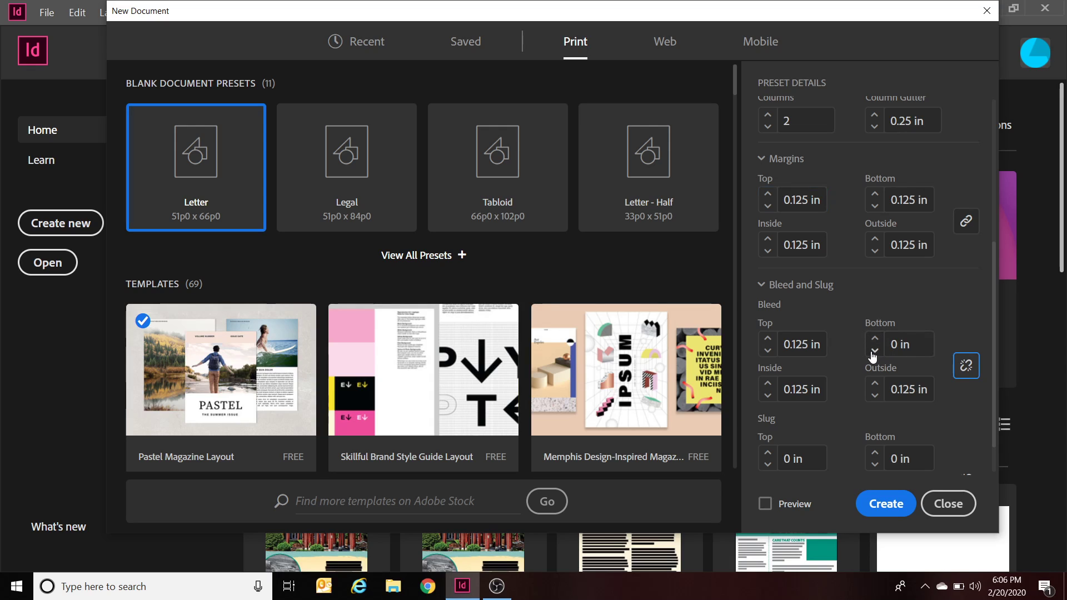
left_click(875, 340)
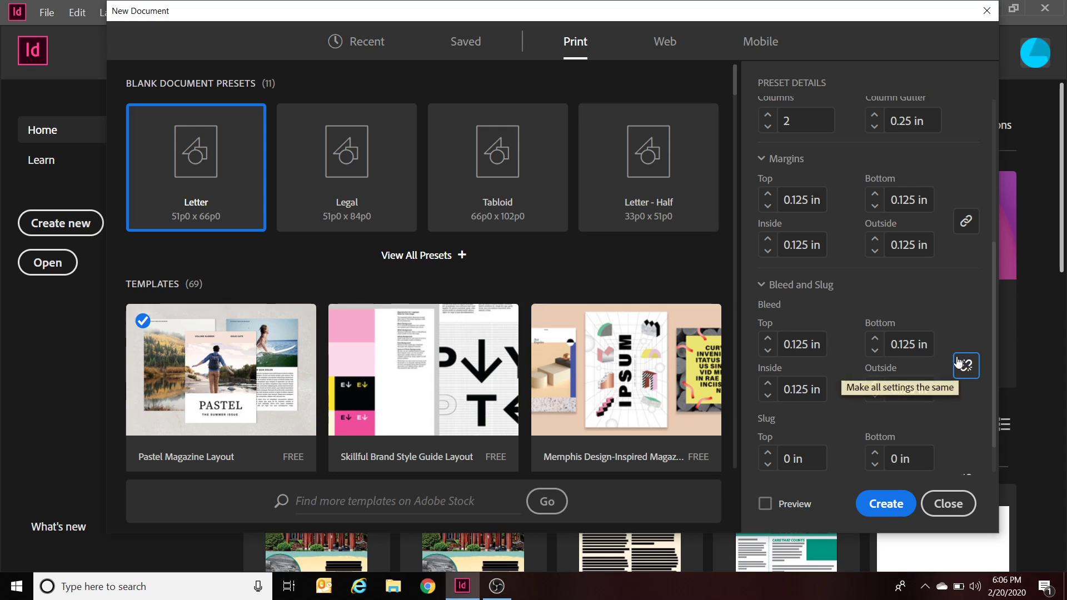
left_click(957, 363)
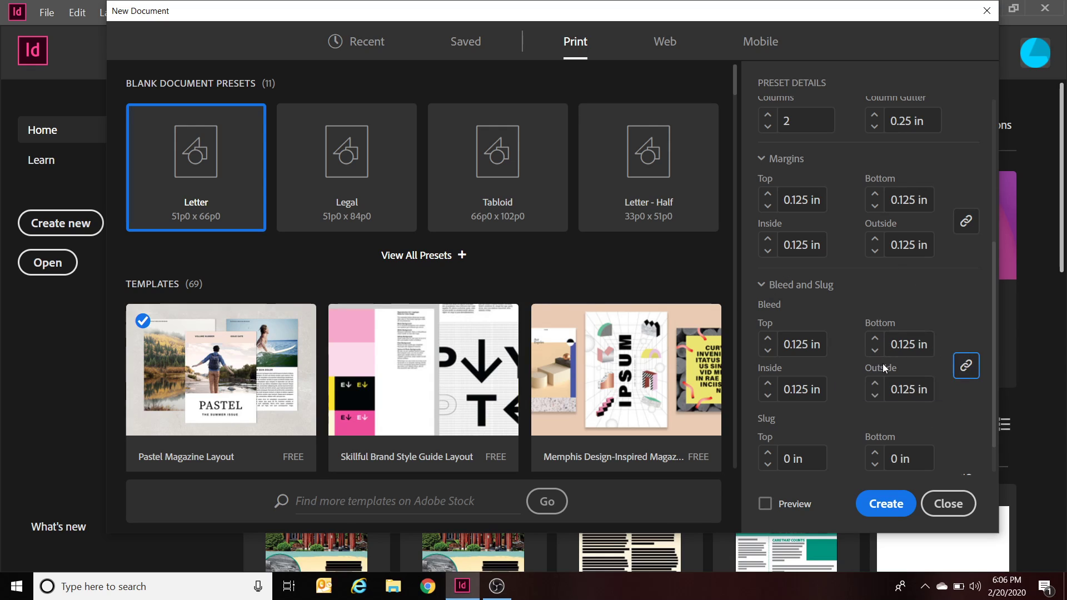
left_click(961, 368)
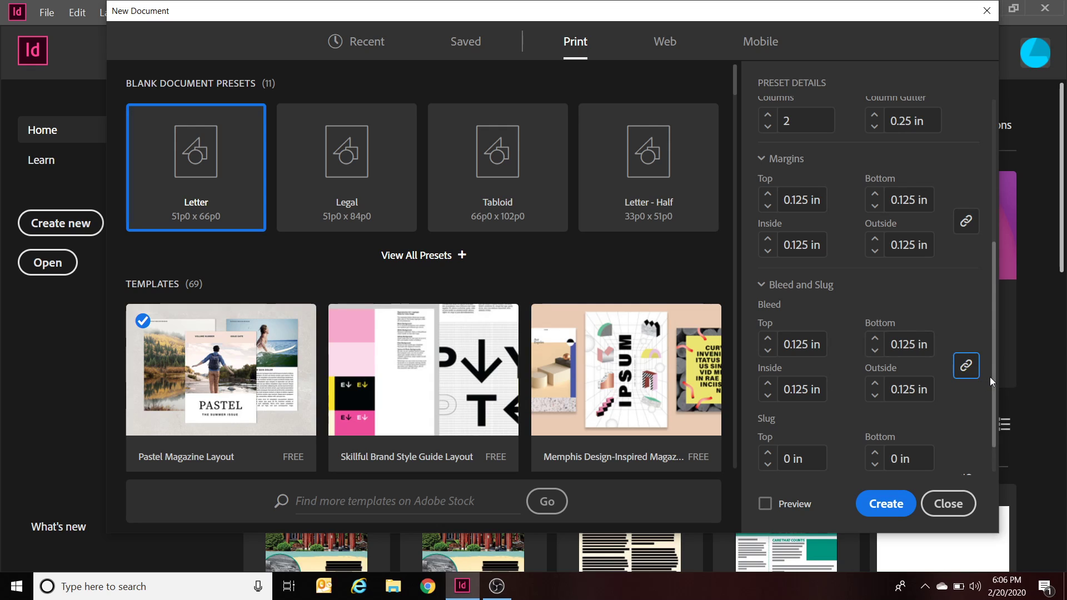
Create the document with these settings and look through its pages, returning to page 1.
left_click_drag(989, 377, 990, 414)
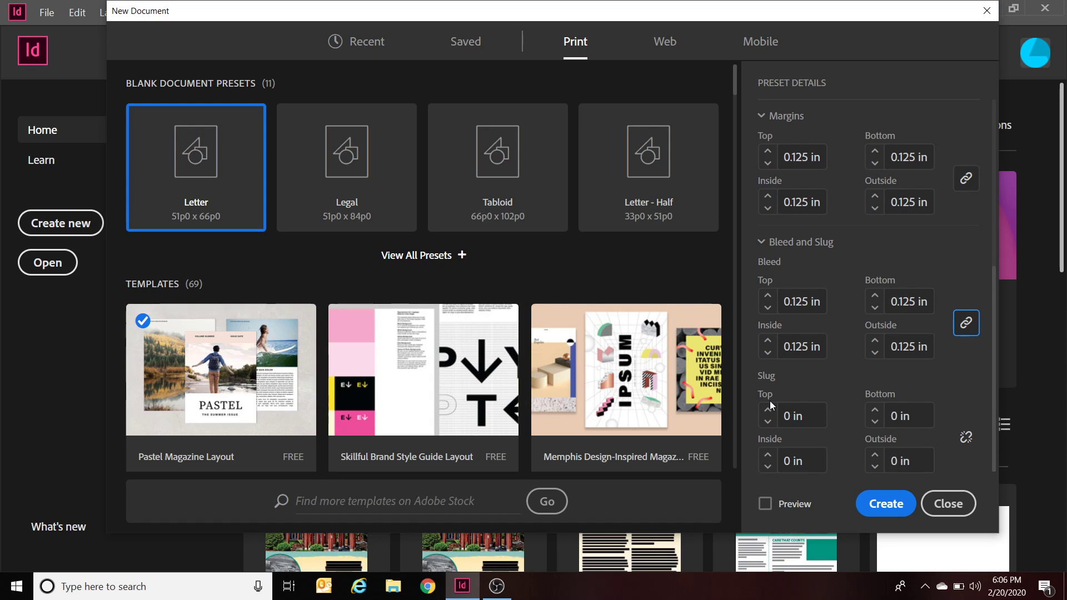
left_click(891, 507)
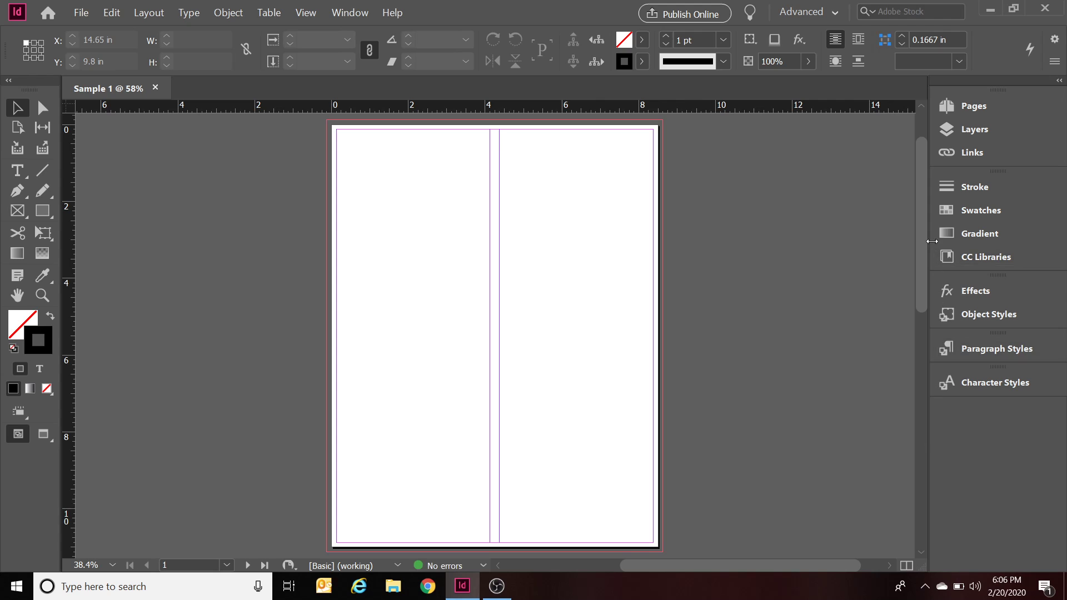
scroll(918, 222, "down", 3)
scroll(932, 271, "down", 15)
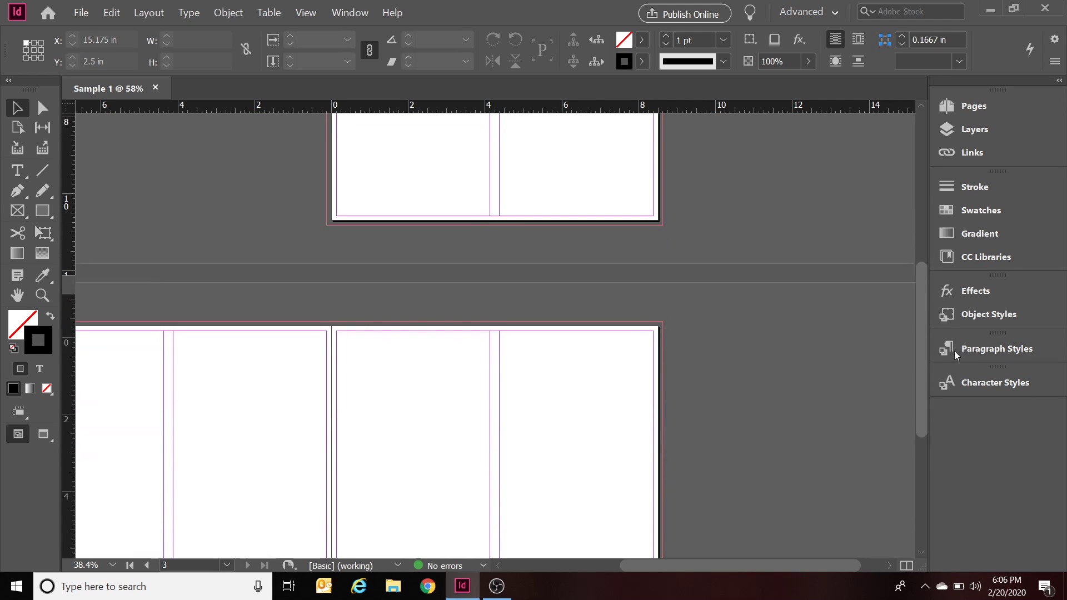
scroll(944, 321, "up", 8)
scroll(920, 210, "up", 6)
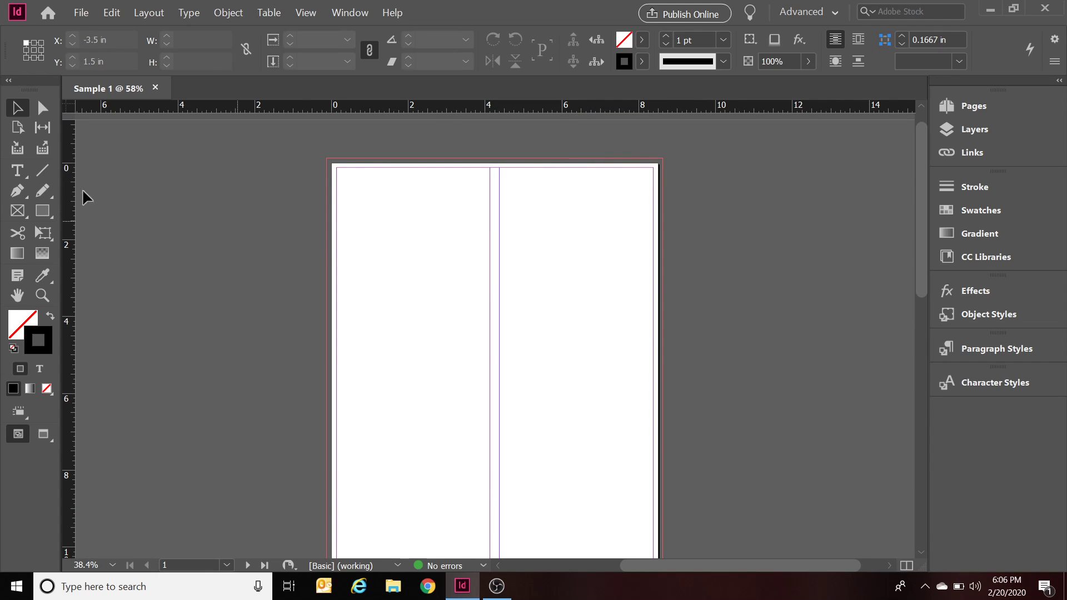
Draw a rectangle about 8.75 in by 3.075 in from the top bleed corner of page 1 and fill it with C=100 M=0 Y=0 K=0.
left_click(42, 210)
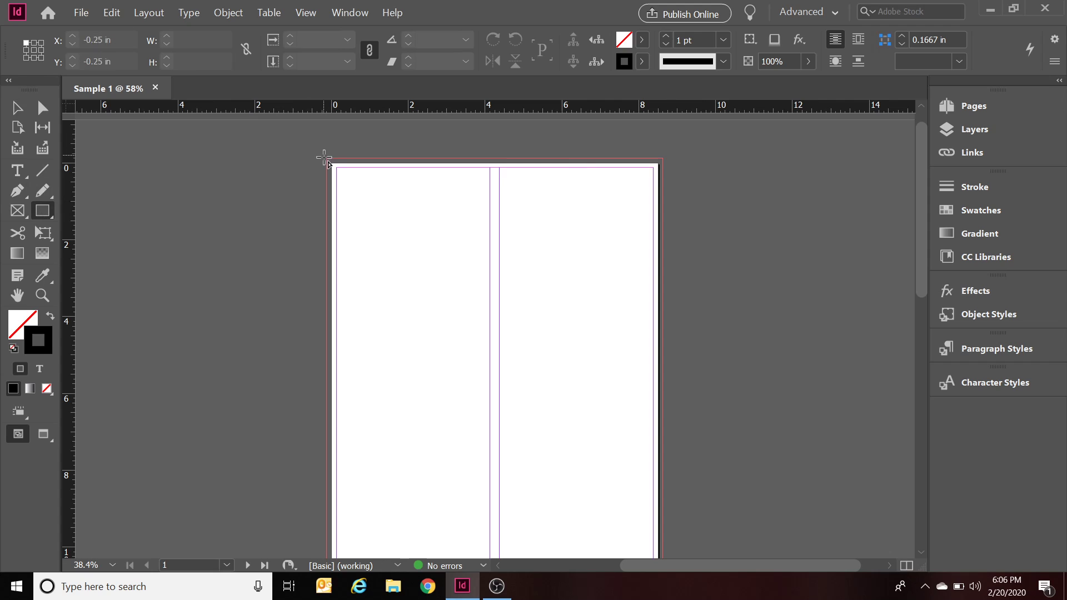
mouse_move(327, 159)
left_mouse_down()
mouse_move(602, 239)
mouse_move(664, 276)
left_mouse_up()
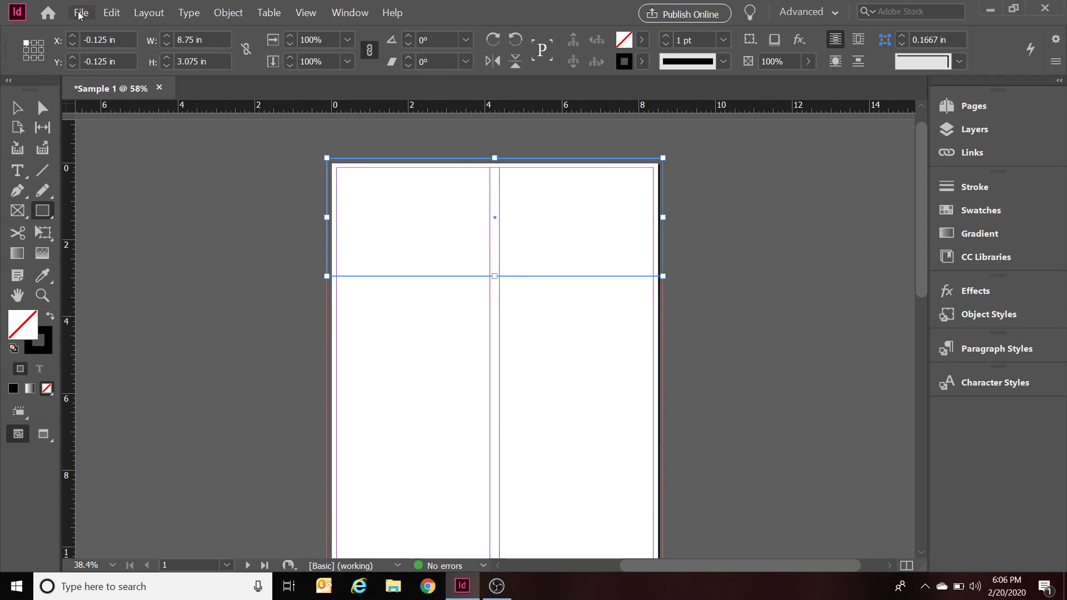
left_click(641, 39)
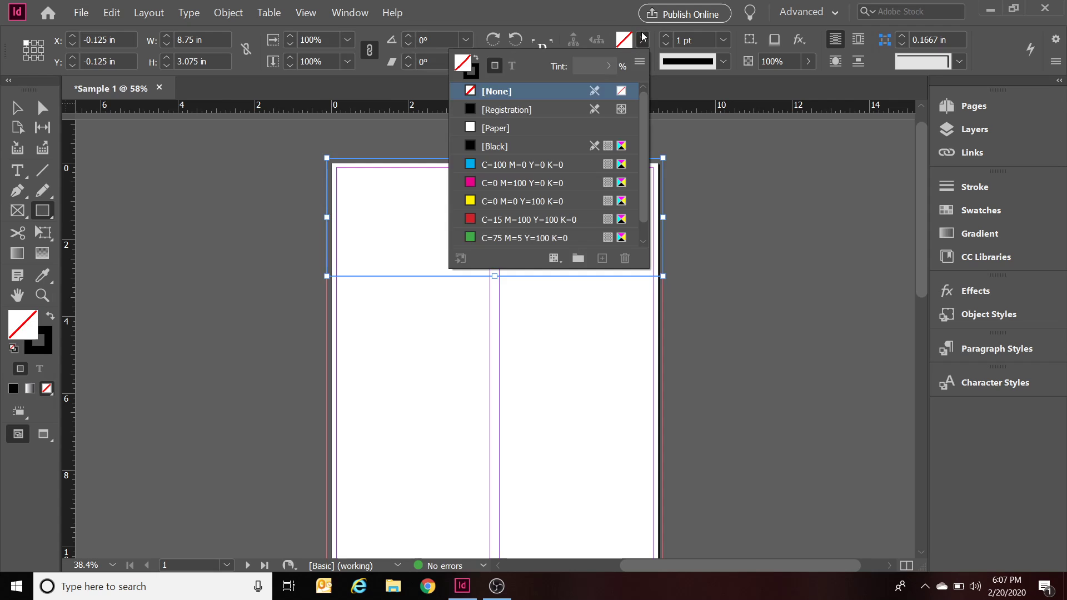
left_click(471, 165)
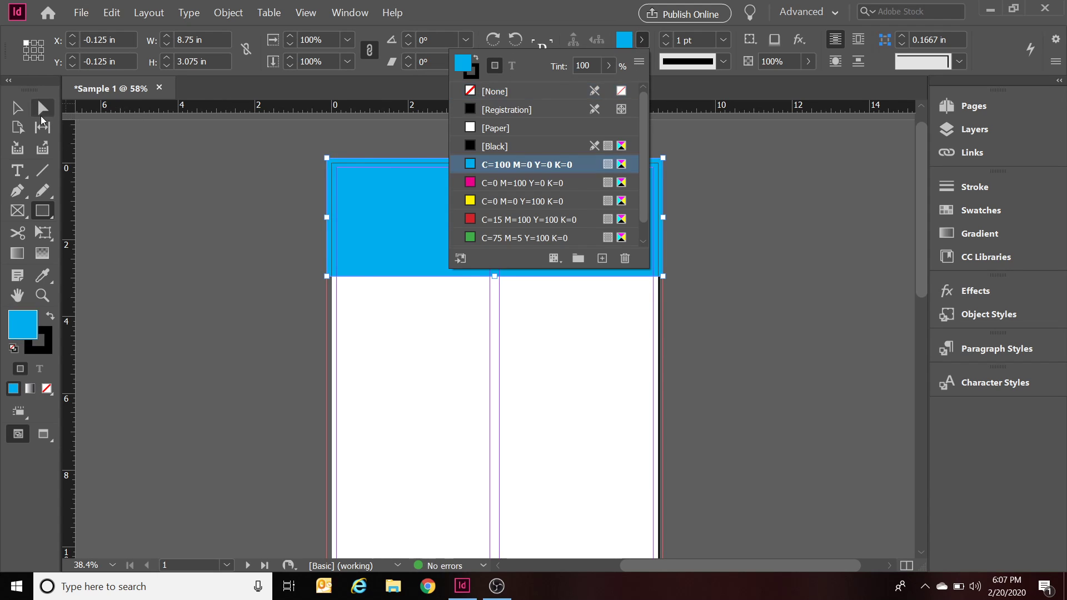
Switch to the Selection tool and deselect the cyan rectangle on page 1.
left_click(17, 108)
left_click(211, 188)
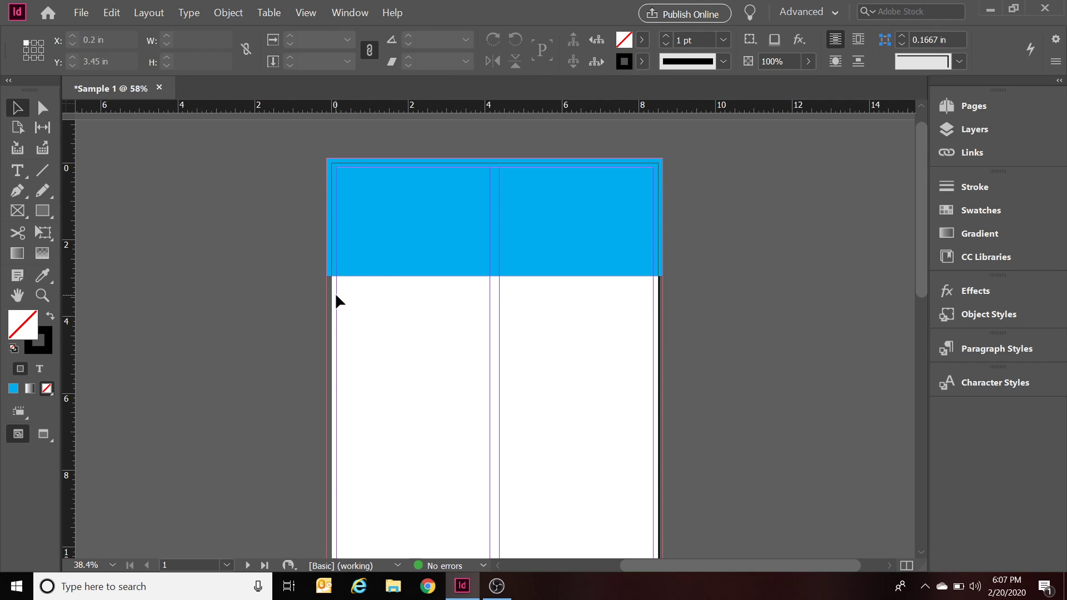
left_click_drag(348, 299, 331, 328)
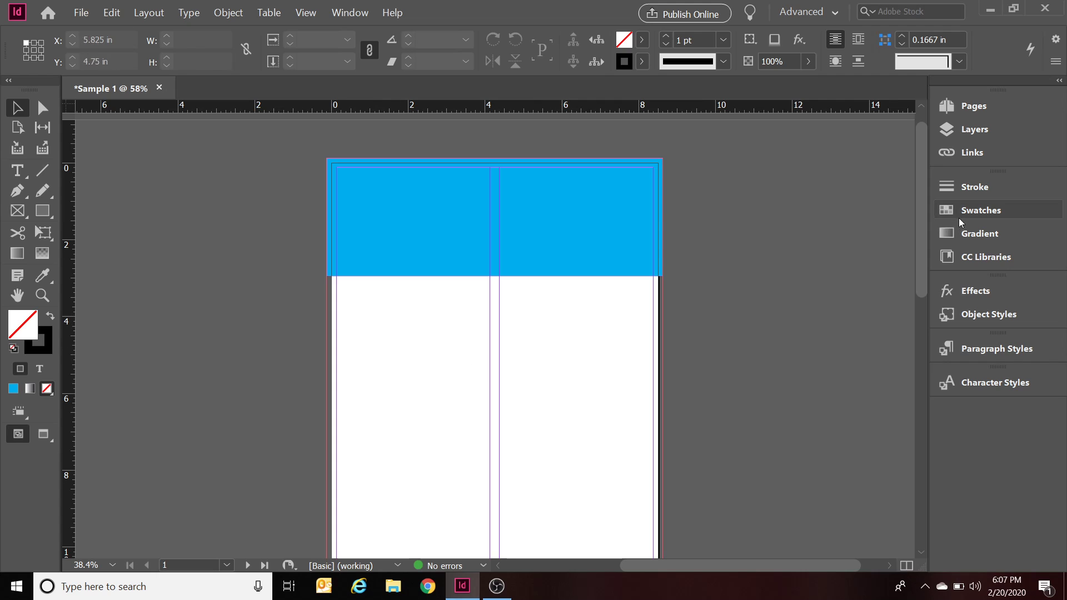
Look over the facing-page spread 2-3, going to page 2 and to page 3 from their page thumbnails.
left_click_drag(926, 222, 952, 443)
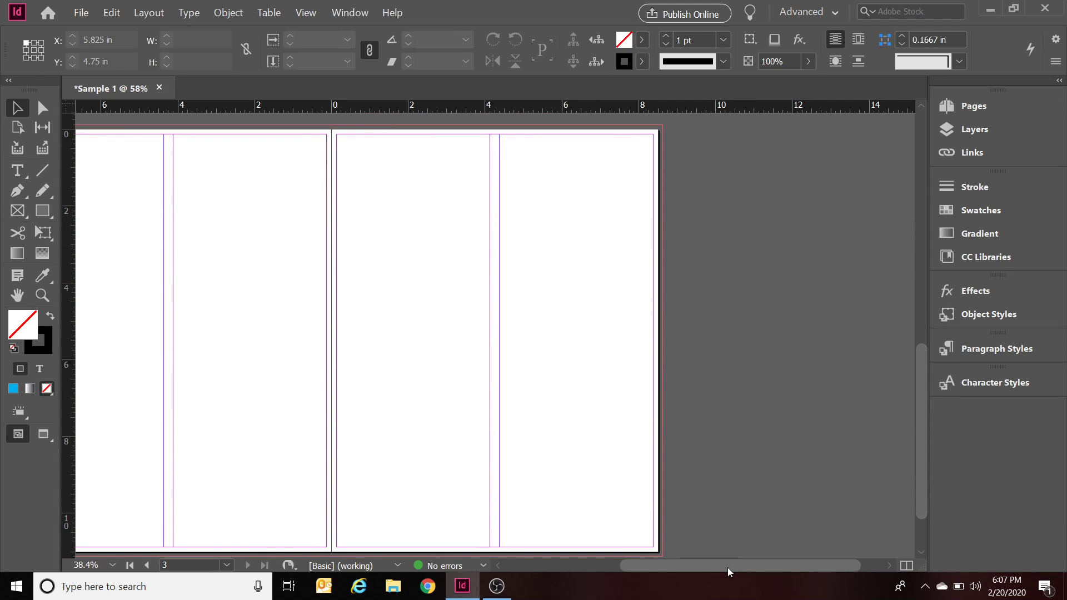
left_click_drag(730, 571, 686, 571)
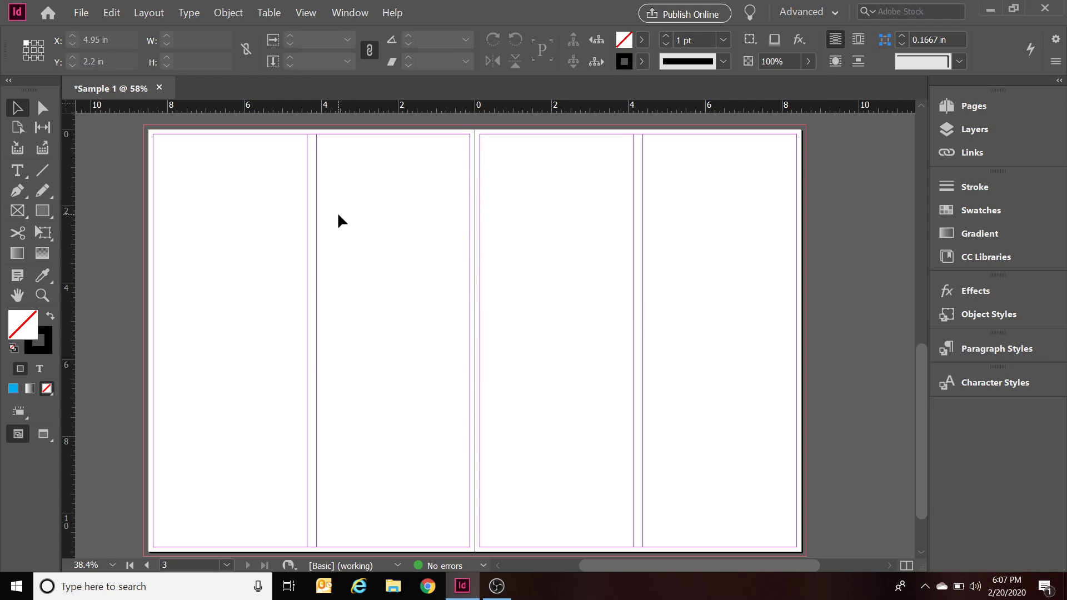
left_click(944, 114)
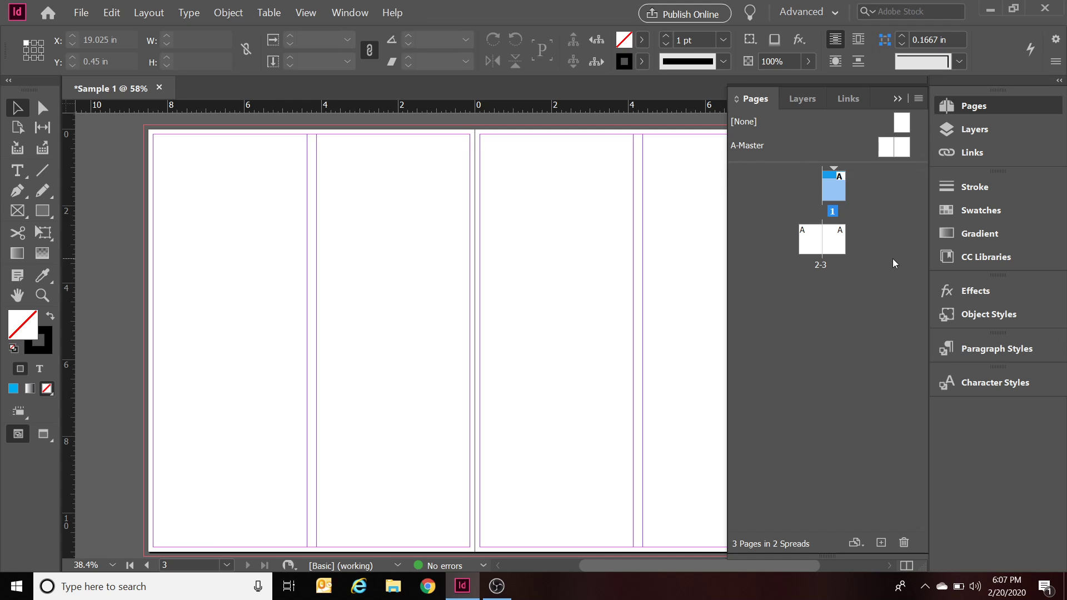
left_click(810, 241)
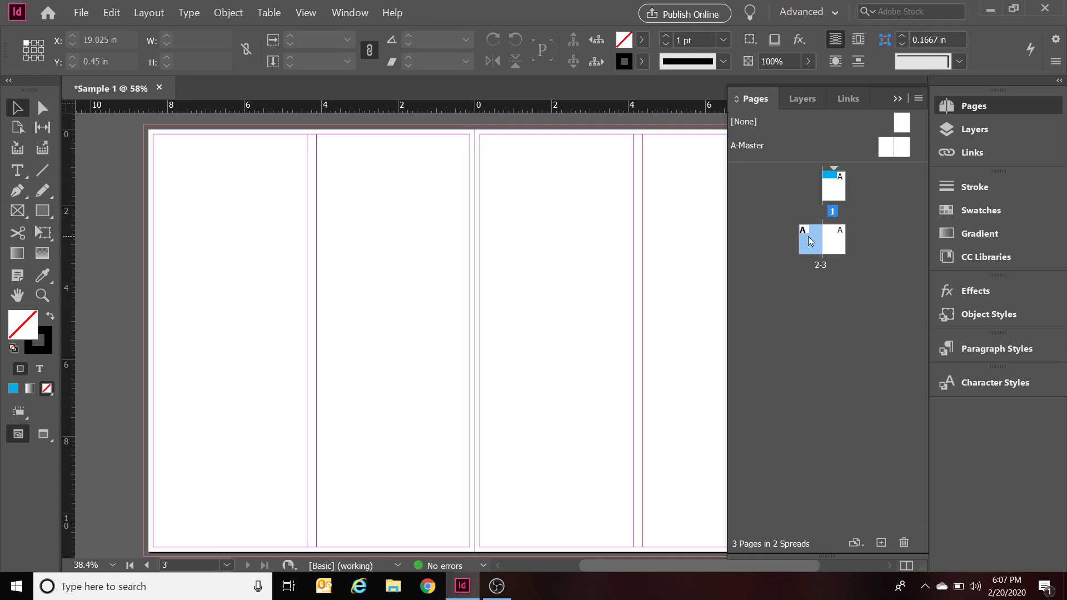
double_click(810, 241)
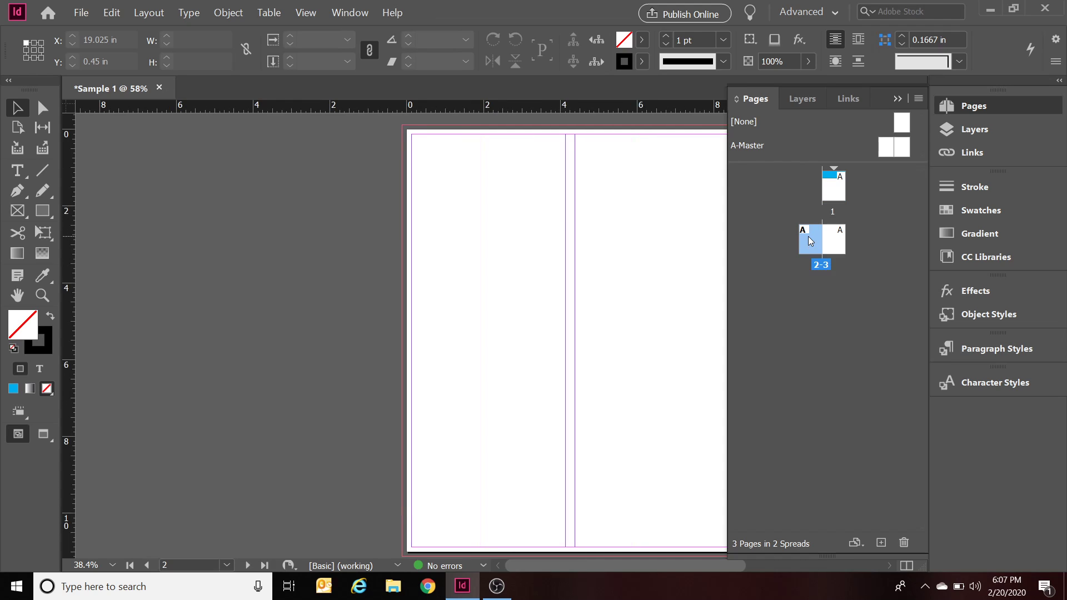
double_click(836, 238)
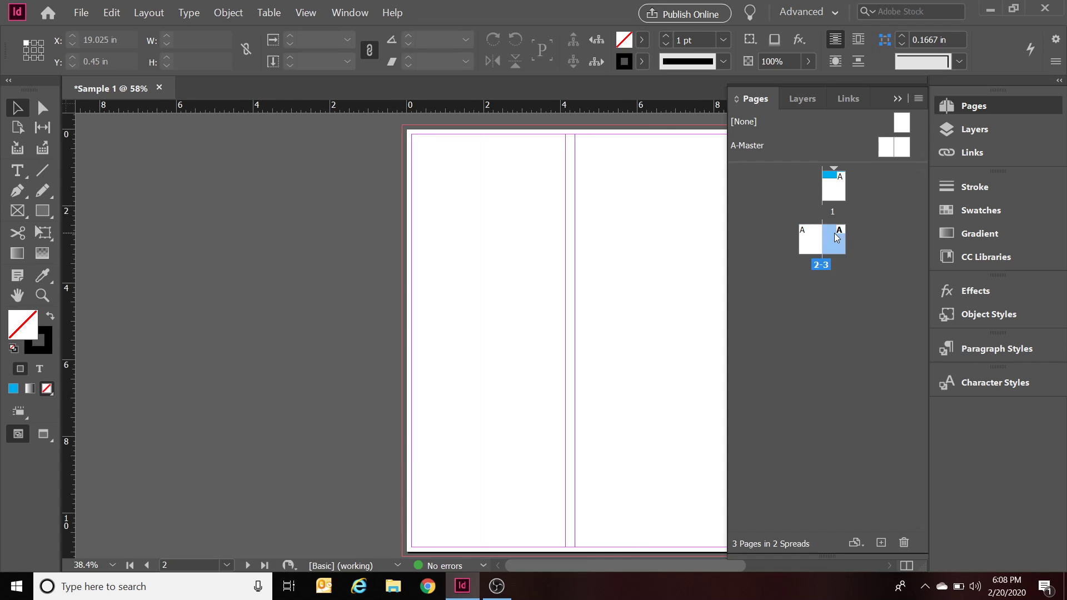
left_click(897, 99)
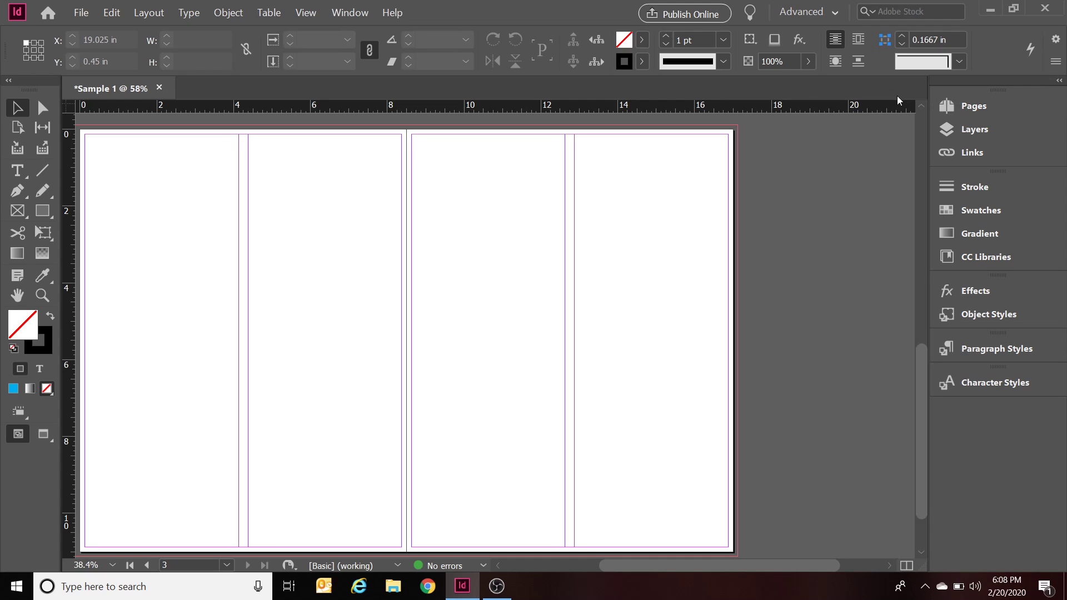
Save the document as Sample 1 in the Documents folder as an InDesign 2020 document.
left_click(81, 13)
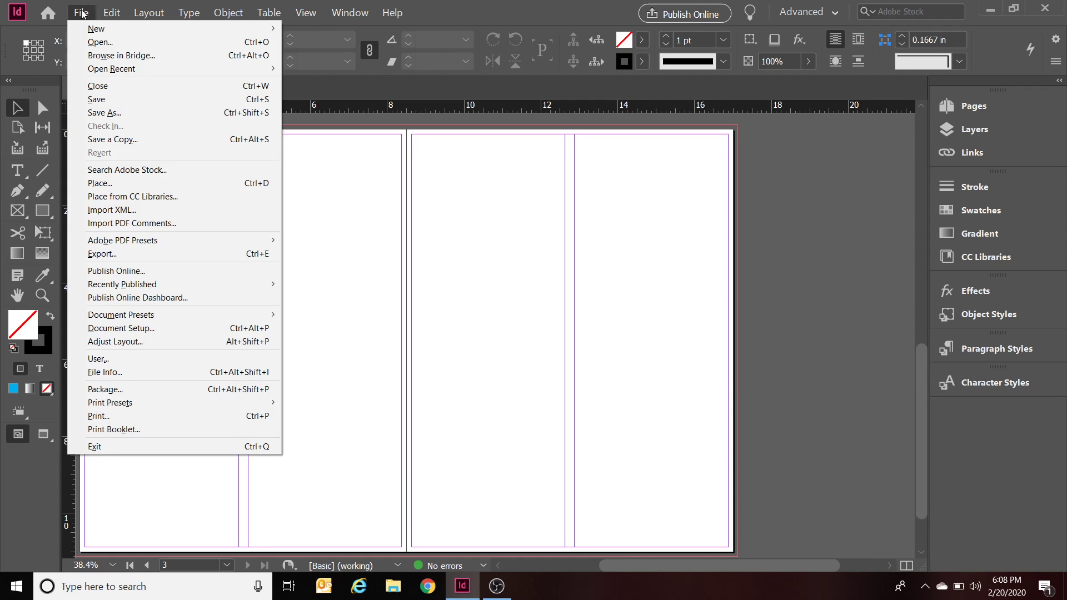
left_click(125, 114)
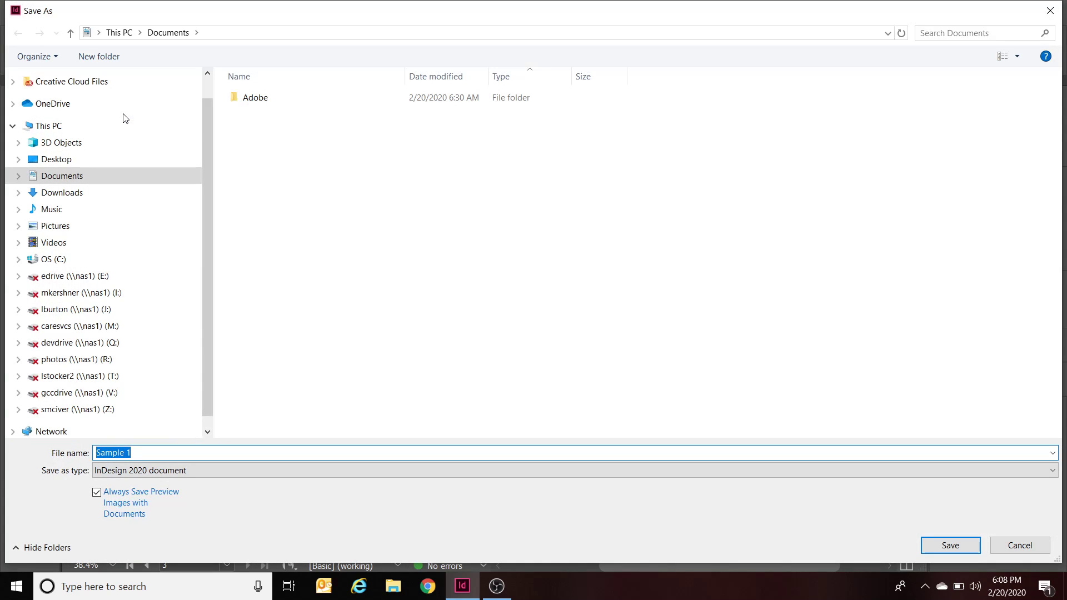
key("Return")
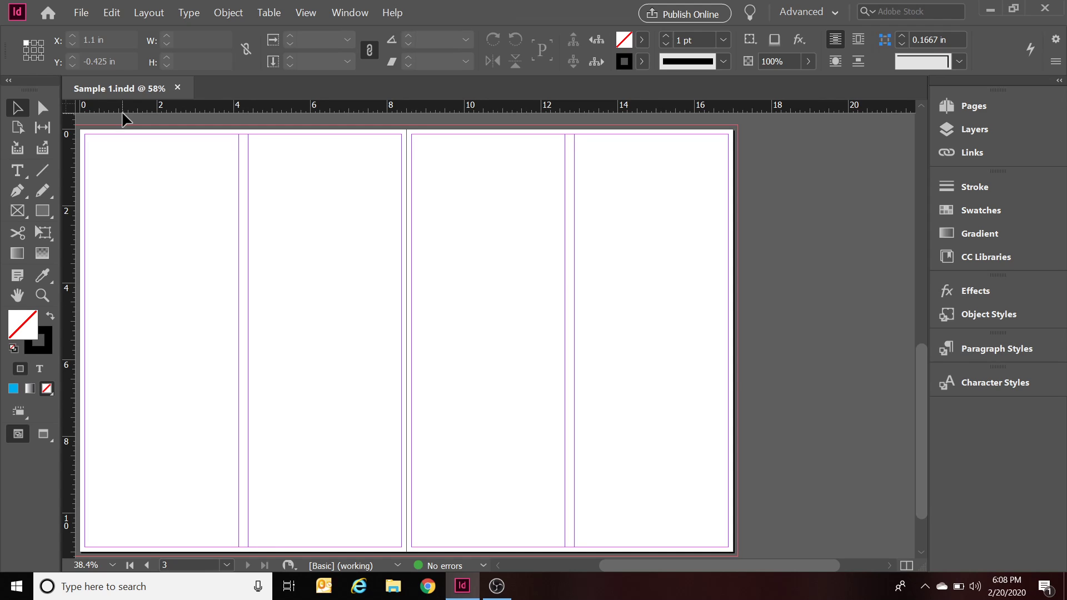
left_click(496, 583)
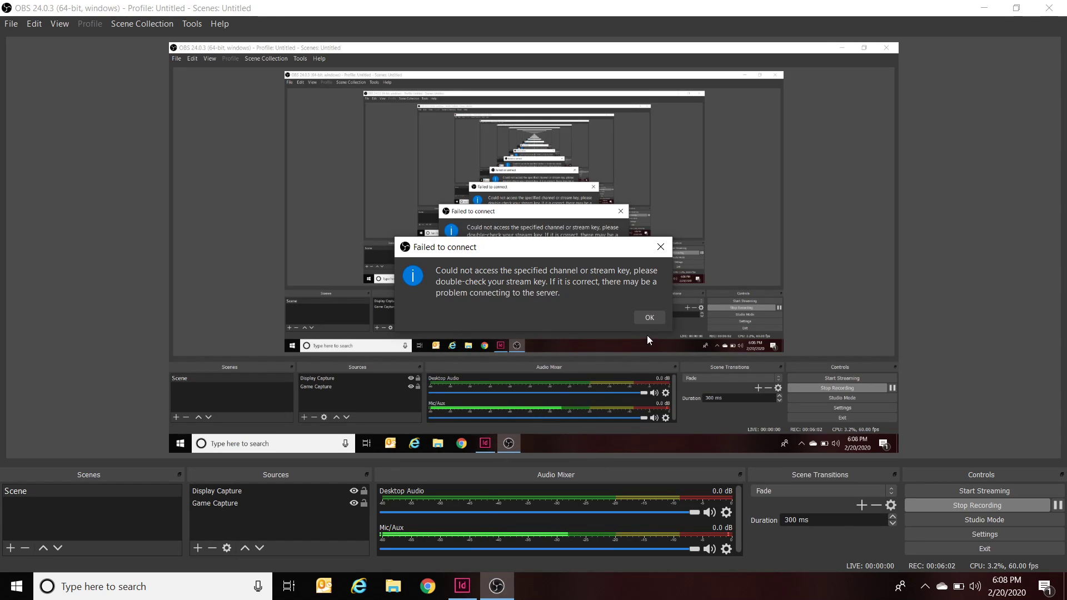
left_click(965, 509)
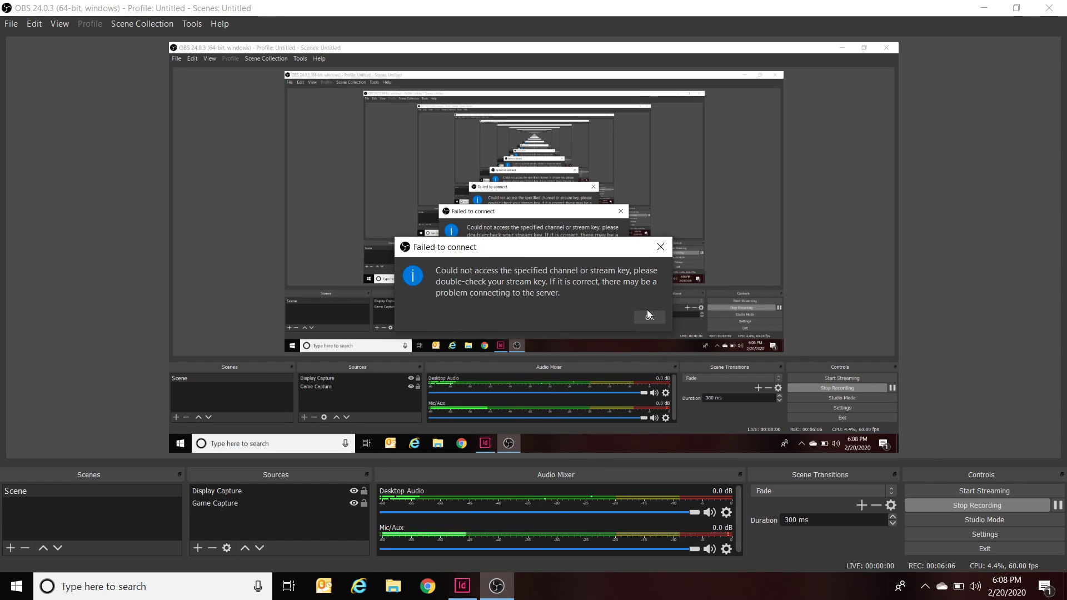